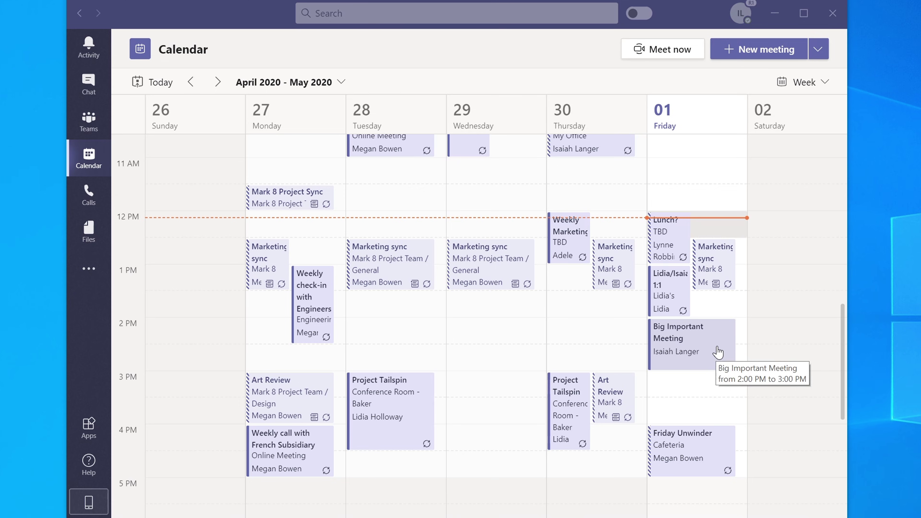
Open the Big Important Meeting for Friday, May 1, 2:00–3:00 PM, from the Calendar
{"action": "left_click", "coordinate": [717, 351]}
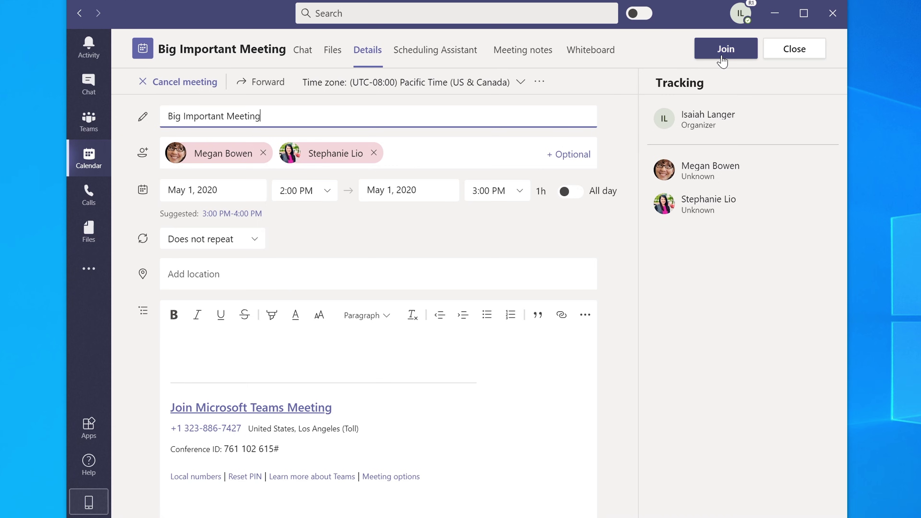
Join the Big Important Meeting call and share the European Expansion.pptx deck
{"action": "left_click", "coordinate": [738, 53]}
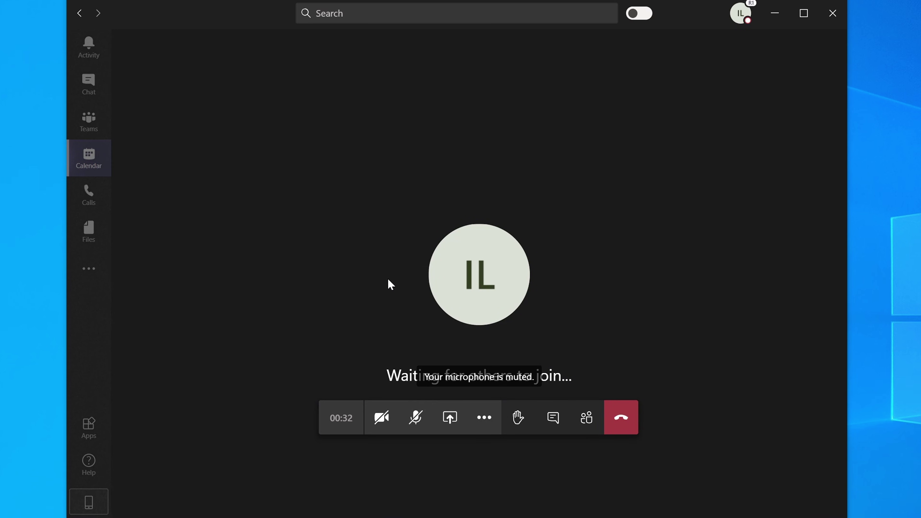
{"action": "left_click", "coordinate": [454, 423]}
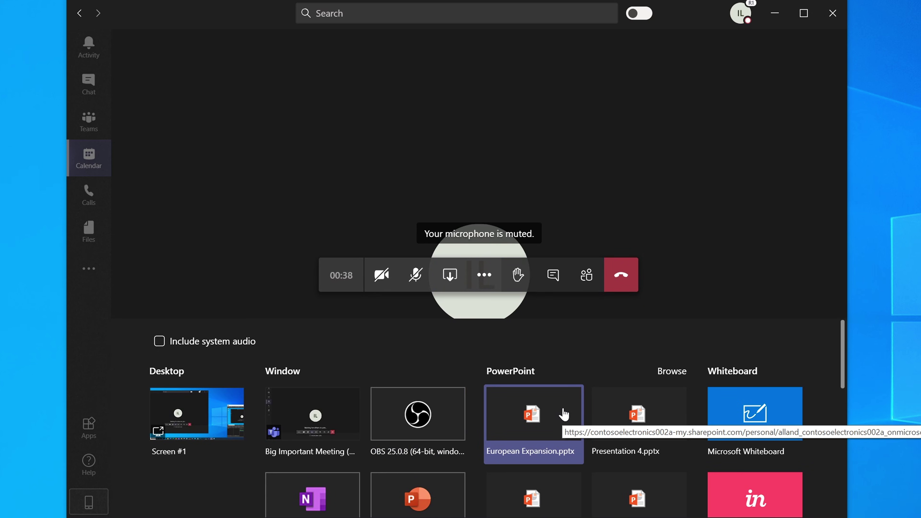
{"action": "left_click", "coordinate": [563, 414]}
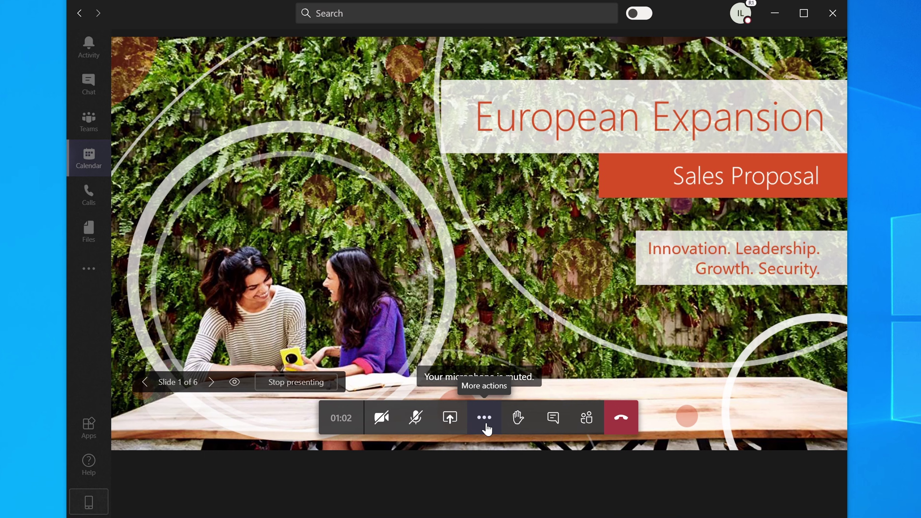
{"action": "left_click", "coordinate": [485, 425]}
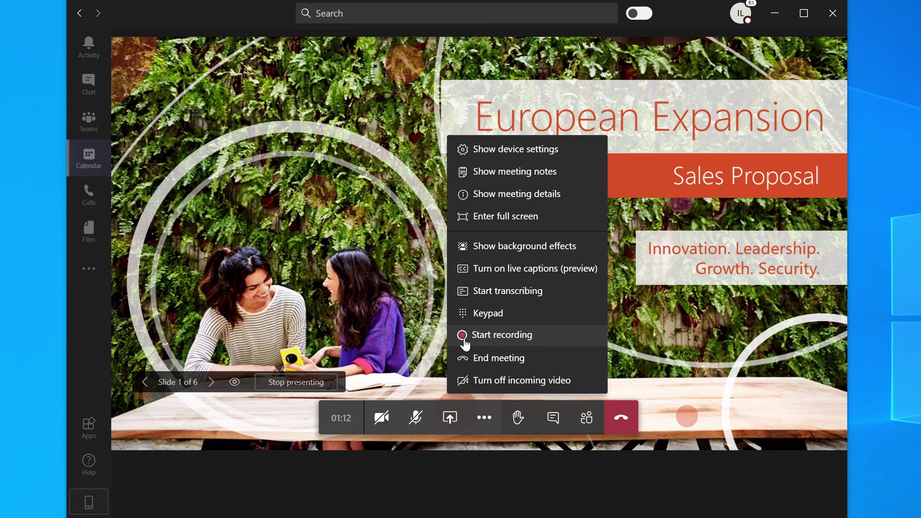
Start recording the meeting and dismiss the recording notice
{"action": "left_click", "coordinate": [522, 345]}
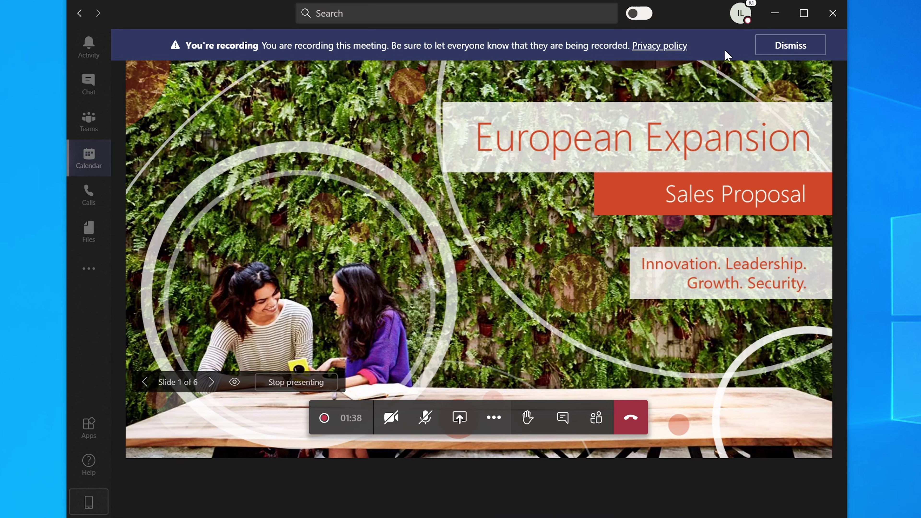
{"action": "left_click", "coordinate": [763, 51]}
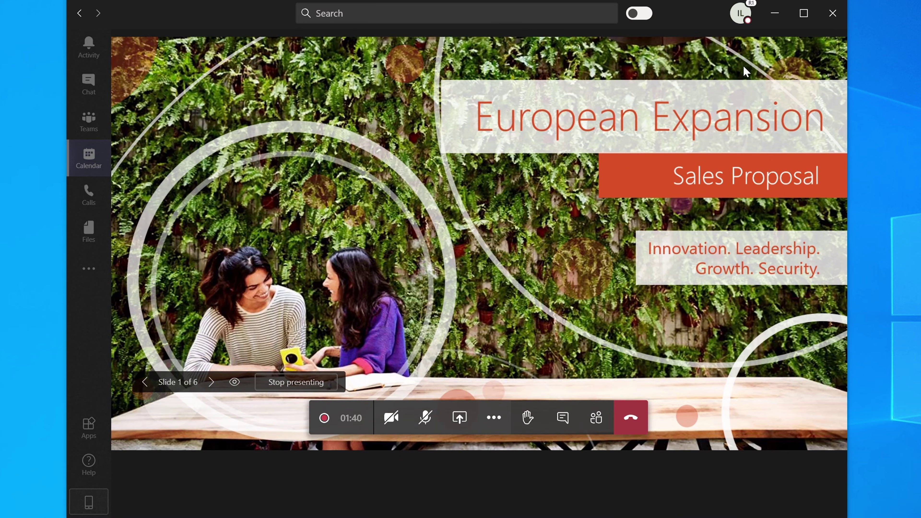
Advance the shared deck past the Opportunity slide to slide 3 of 6, Why Contoso
{"action": "left_click", "coordinate": [208, 386]}
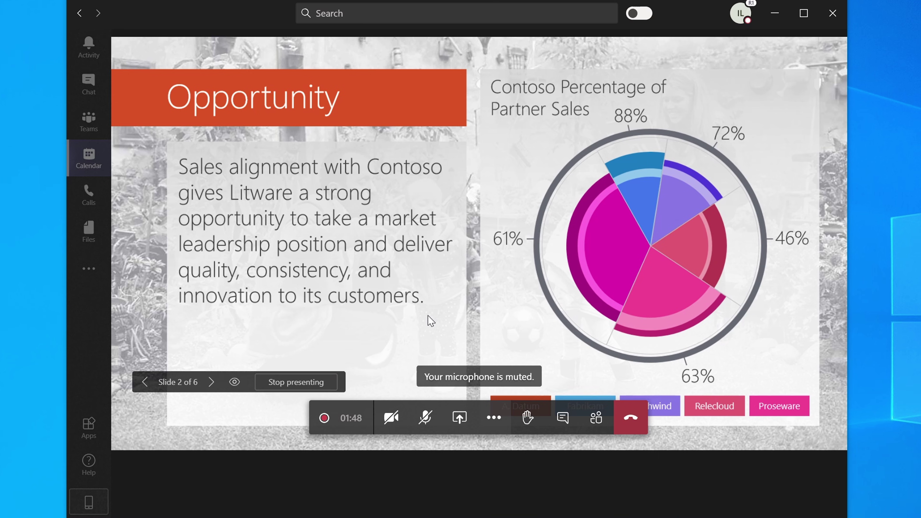
{"action": "left_click", "coordinate": [501, 429]}
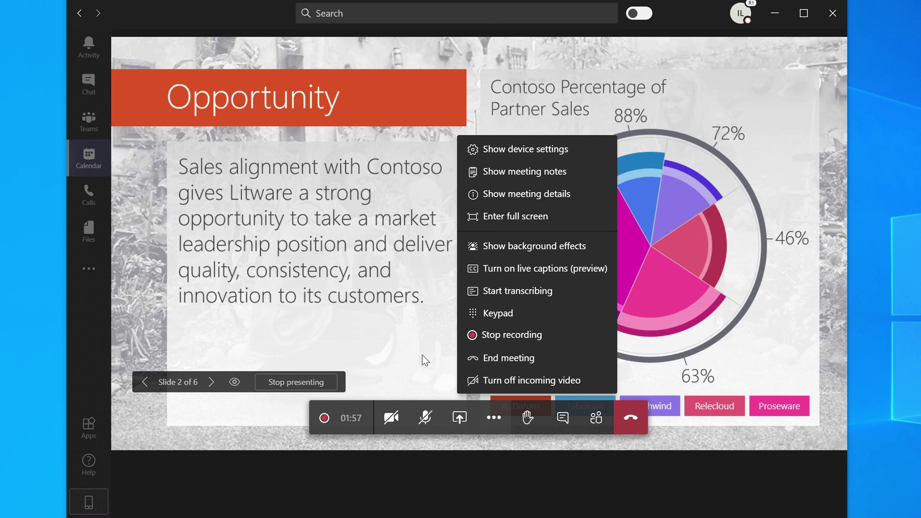
{"action": "key", "text": "Right"}
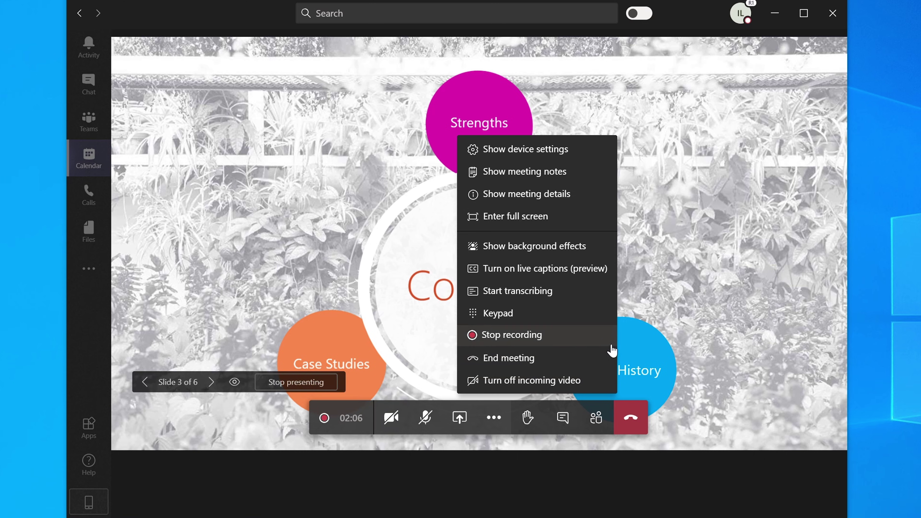
Stop and confirm ending the recording, then hang up and close the call-quality prompt
{"action": "left_click", "coordinate": [546, 344]}
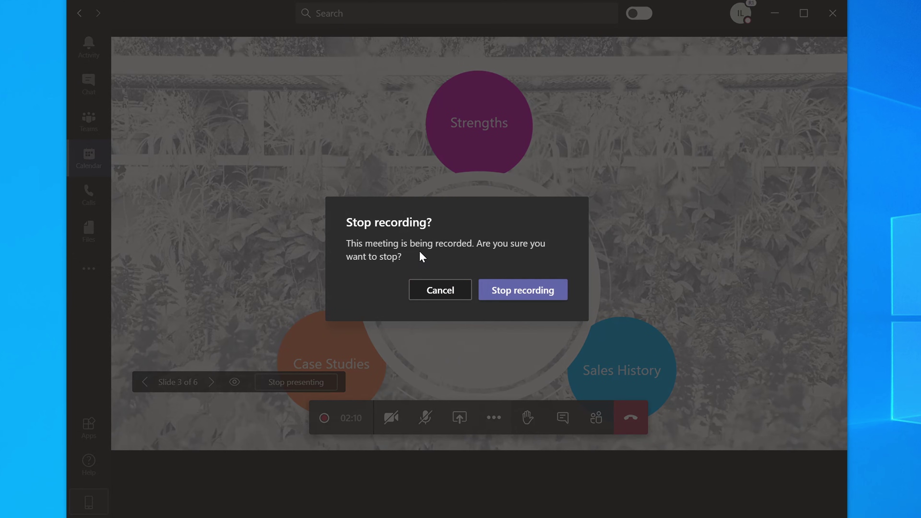
{"action": "left_click", "coordinate": [526, 295]}
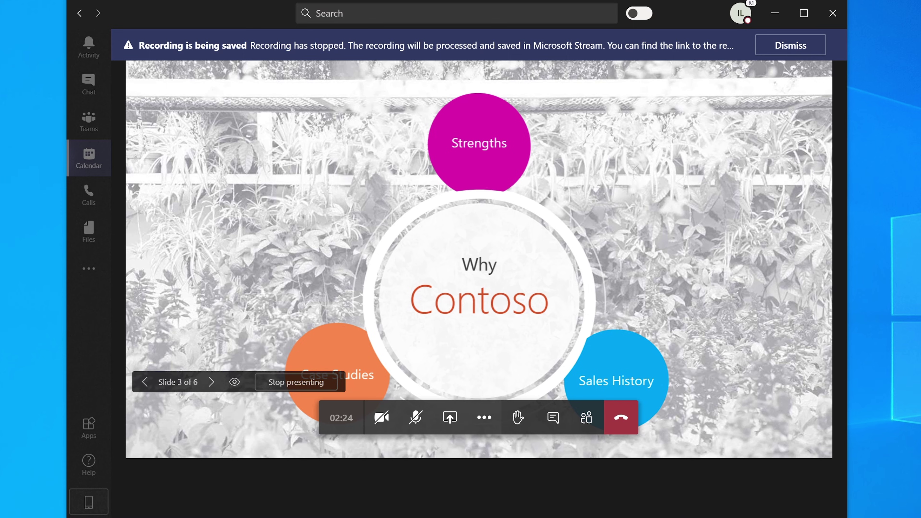
{"action": "left_click", "coordinate": [786, 53]}
{"action": "left_click", "coordinate": [626, 421]}
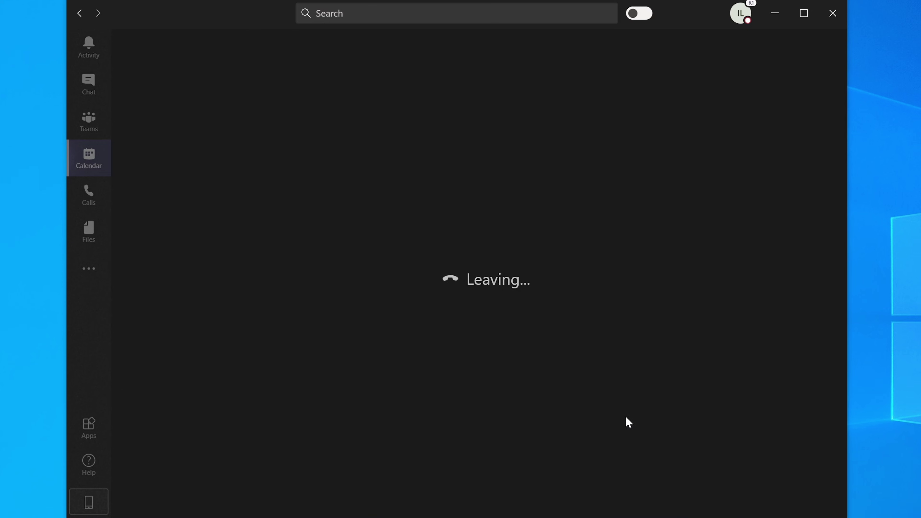
{"action": "left_click", "coordinate": [465, 307]}
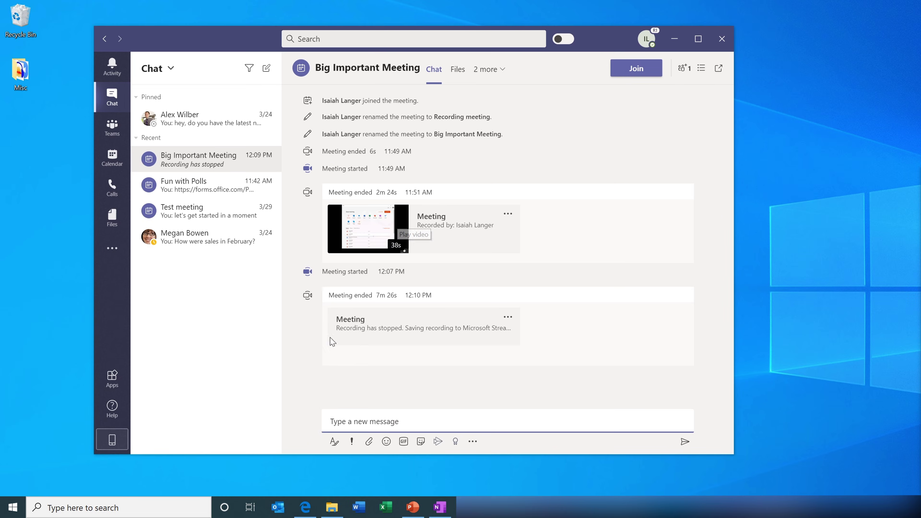
Bring the Office 365 home page in Edge to the front
{"action": "left_click", "coordinate": [306, 506]}
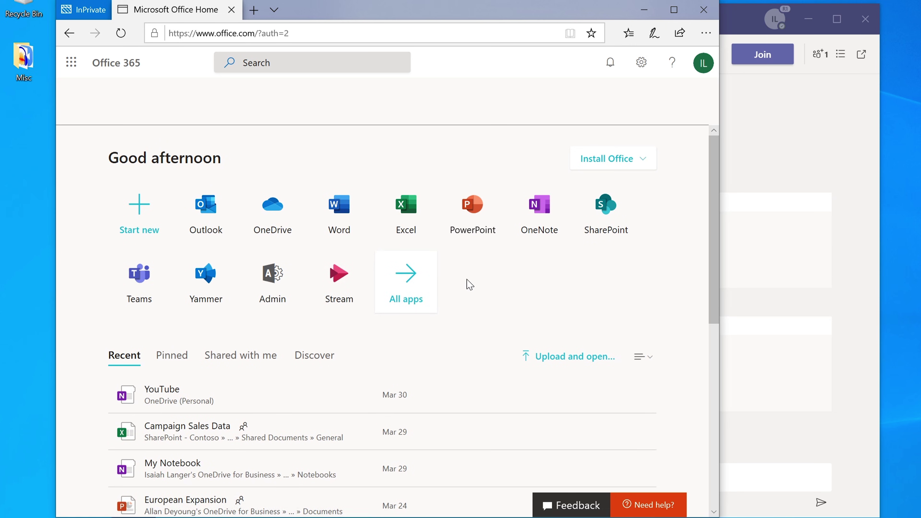
Open Stream and go to My content > Meetings to open the 0:49 Big Important Meeting recording
{"action": "left_click", "coordinate": [349, 284]}
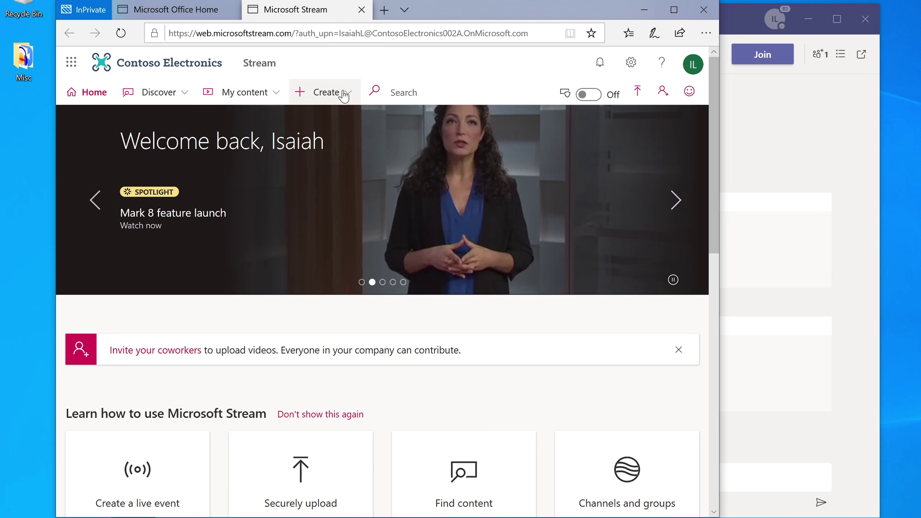
{"action": "left_click", "coordinate": [276, 98]}
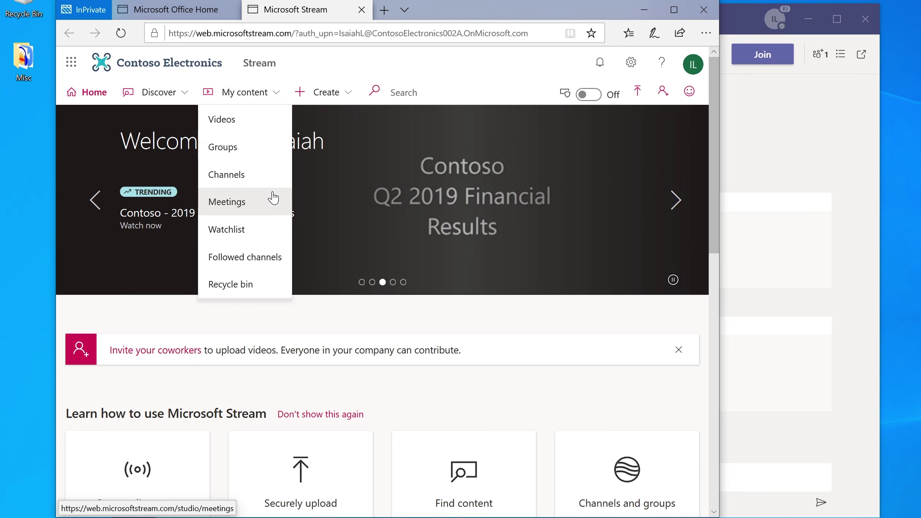
{"action": "left_click", "coordinate": [253, 209]}
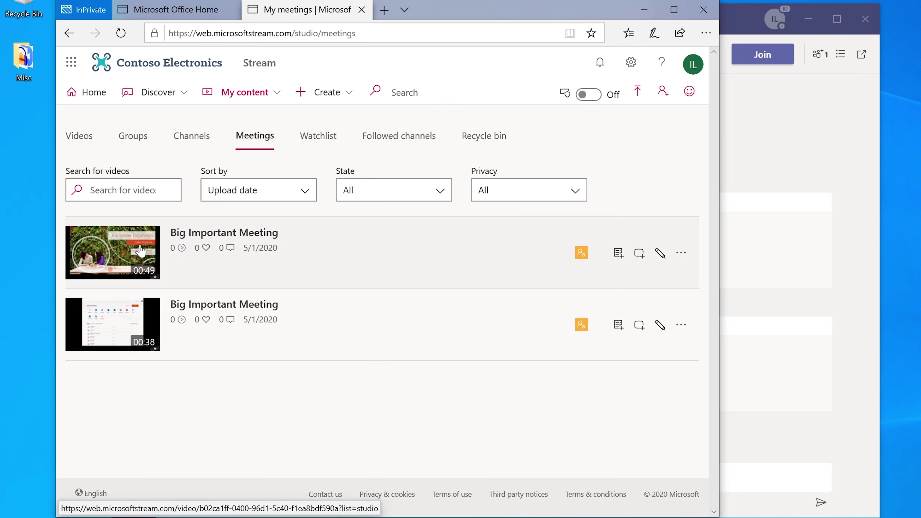
{"action": "left_click", "coordinate": [170, 241]}
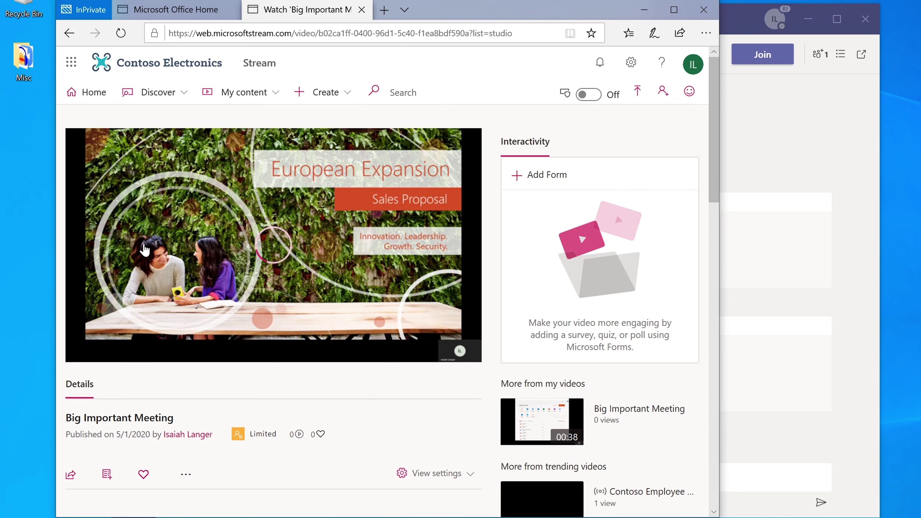
Play the recording, pause, rewind to 0:02 and resume playback
{"action": "left_click", "coordinate": [272, 285]}
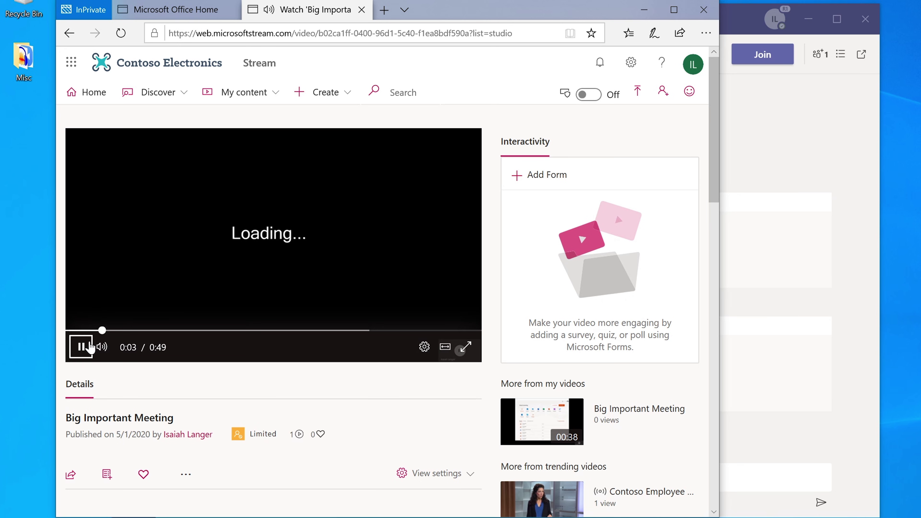
{"action": "left_click", "coordinate": [80, 346]}
{"action": "left_click_drag", "start_coordinate": [97, 330], "coordinate": [88, 330]}
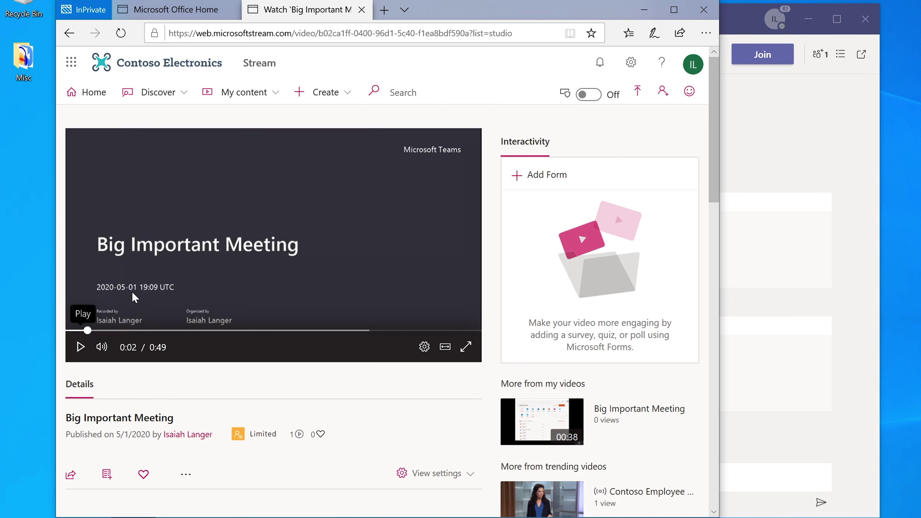
{"action": "left_click", "coordinate": [80, 346]}
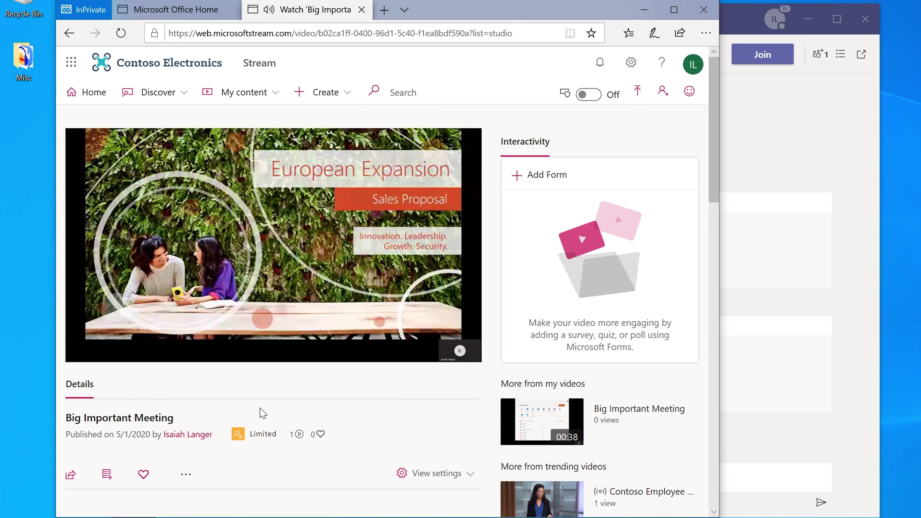
Seek forward through 0:24 and the Opportunity slide at 0:33, pausing at 0:40
{"action": "mouse_move", "coordinate": [315, 282]}
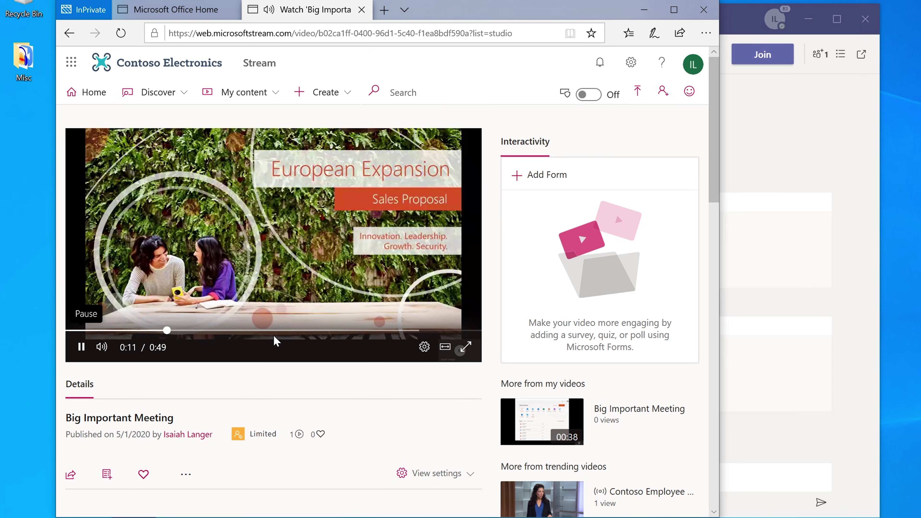
{"action": "left_click", "coordinate": [274, 331]}
{"action": "left_click", "coordinate": [347, 330]}
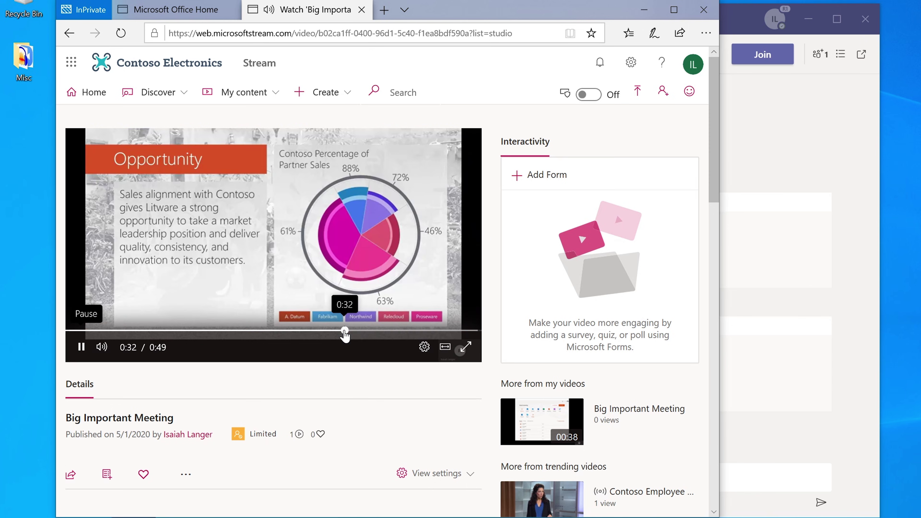
{"action": "left_click", "coordinate": [396, 331]}
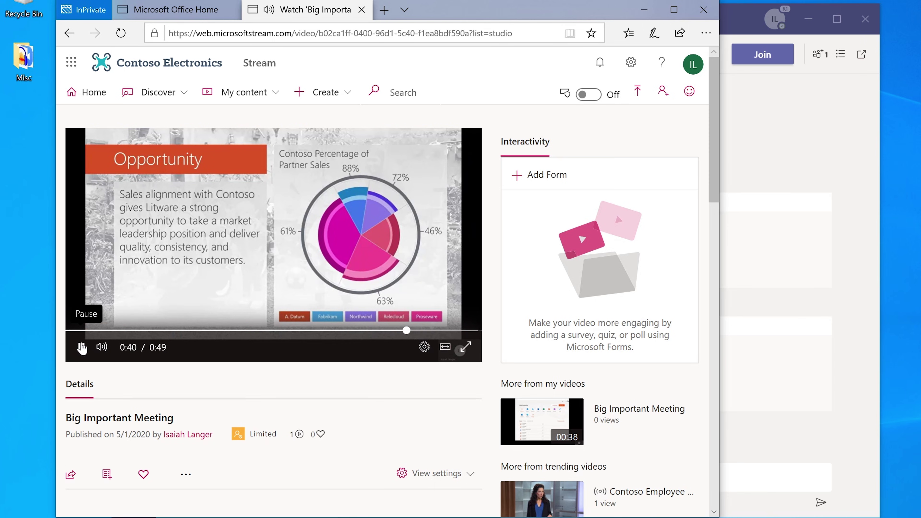
{"action": "left_click", "coordinate": [81, 347]}
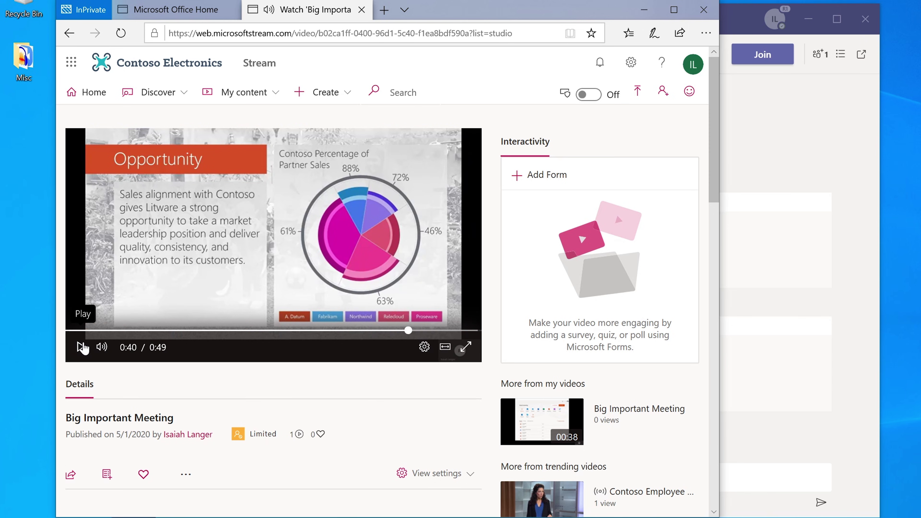